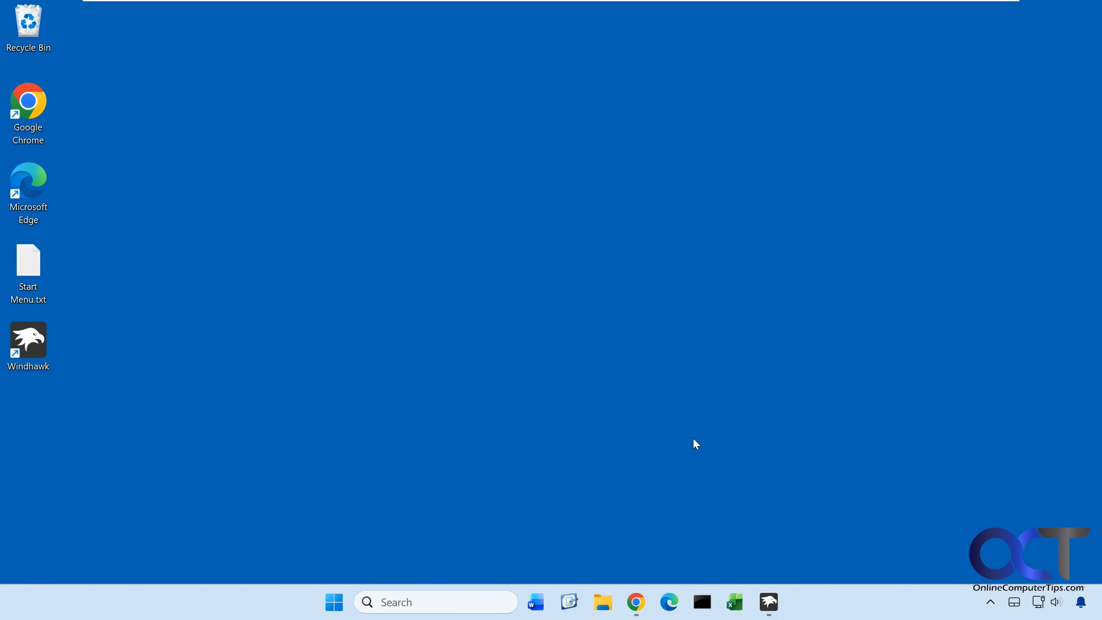
Bring up the File Explorer and Chrome windows in turn and minimize each one, leaving the desktop clear.
key("super+e")
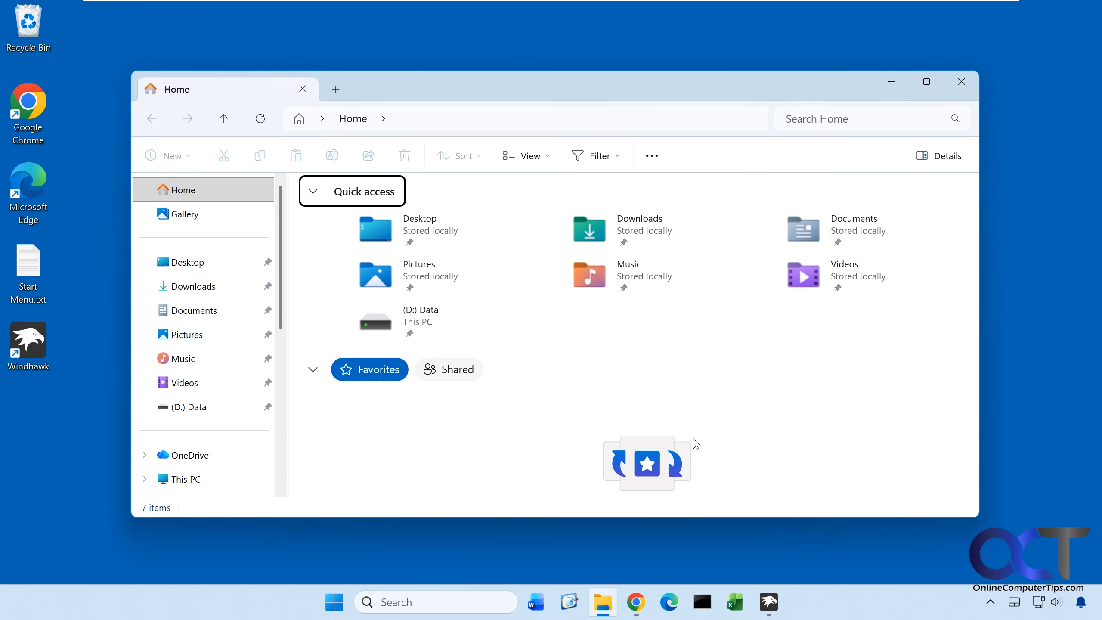
key("super+4")
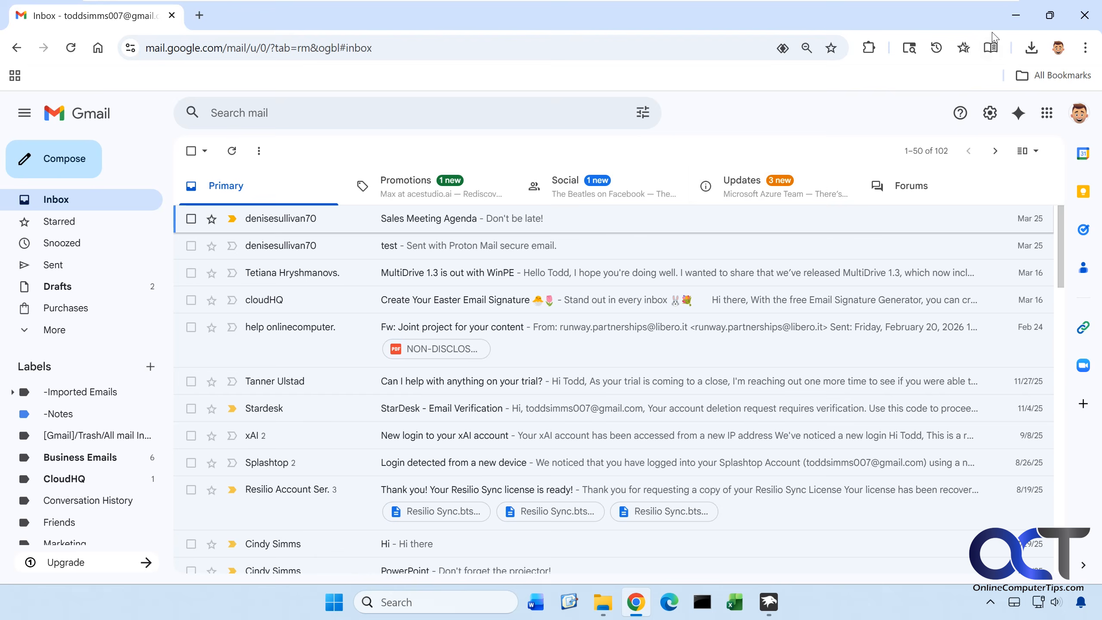
key("super+4")
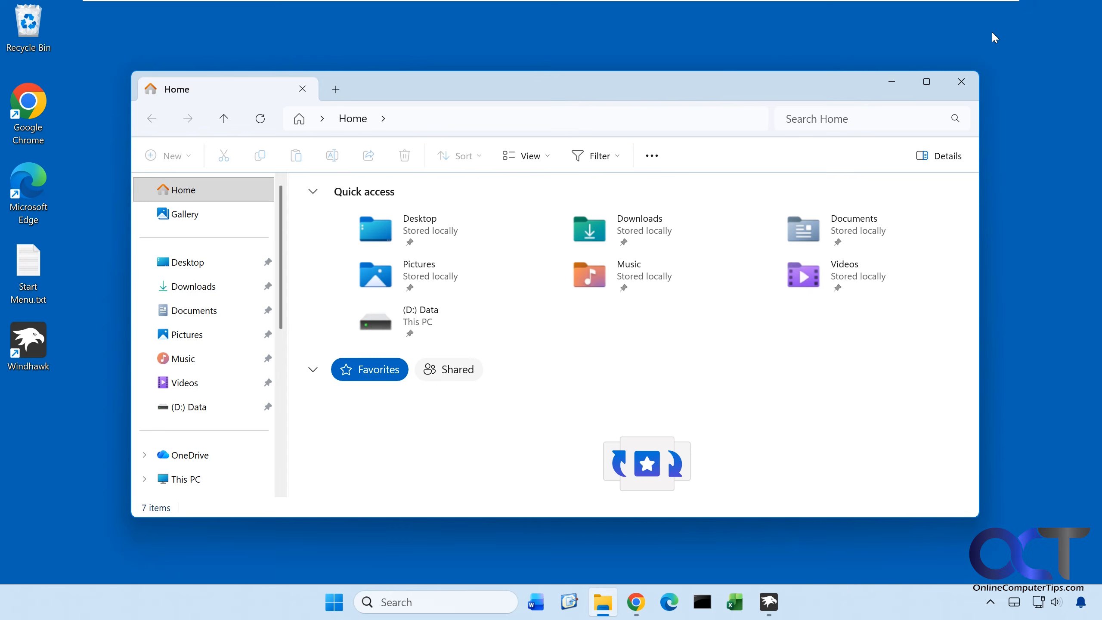
key("super+3")
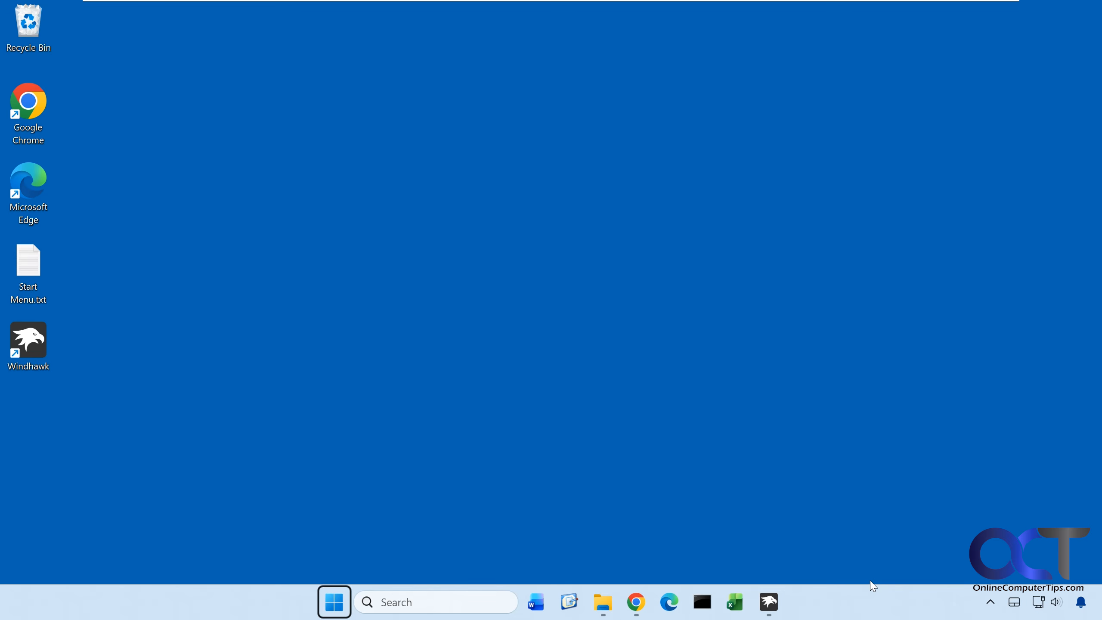
left_click(786, 450)
Switch to Windhawk and look through the available mods, the sorting options and the Windows 11 Taskbar Styler details, returning to the installed mods.
left_click(768, 602)
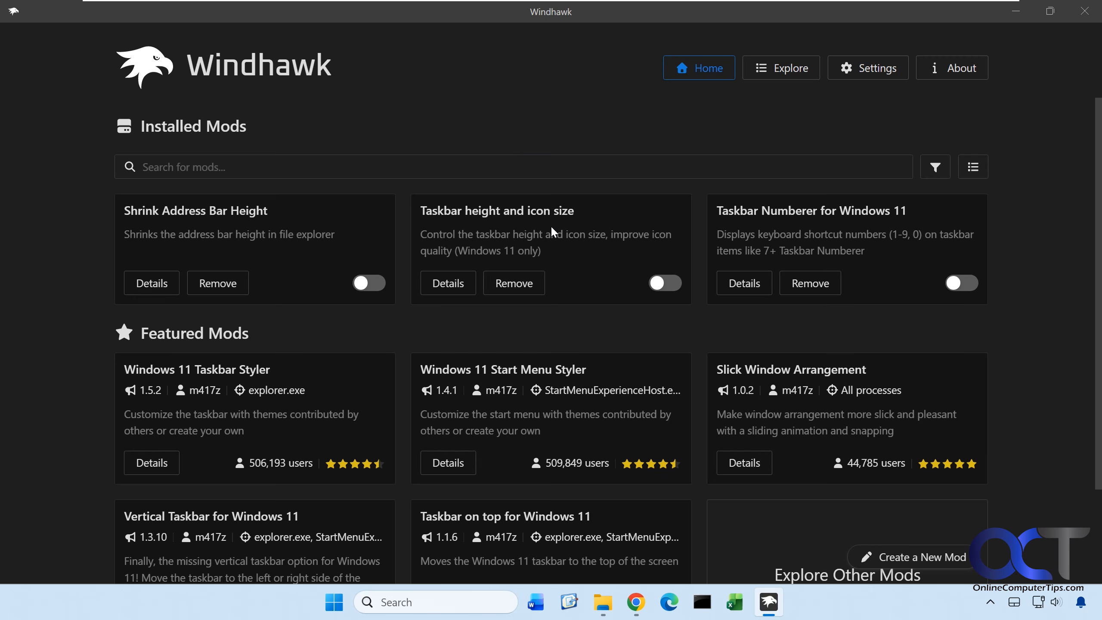
left_click(761, 76)
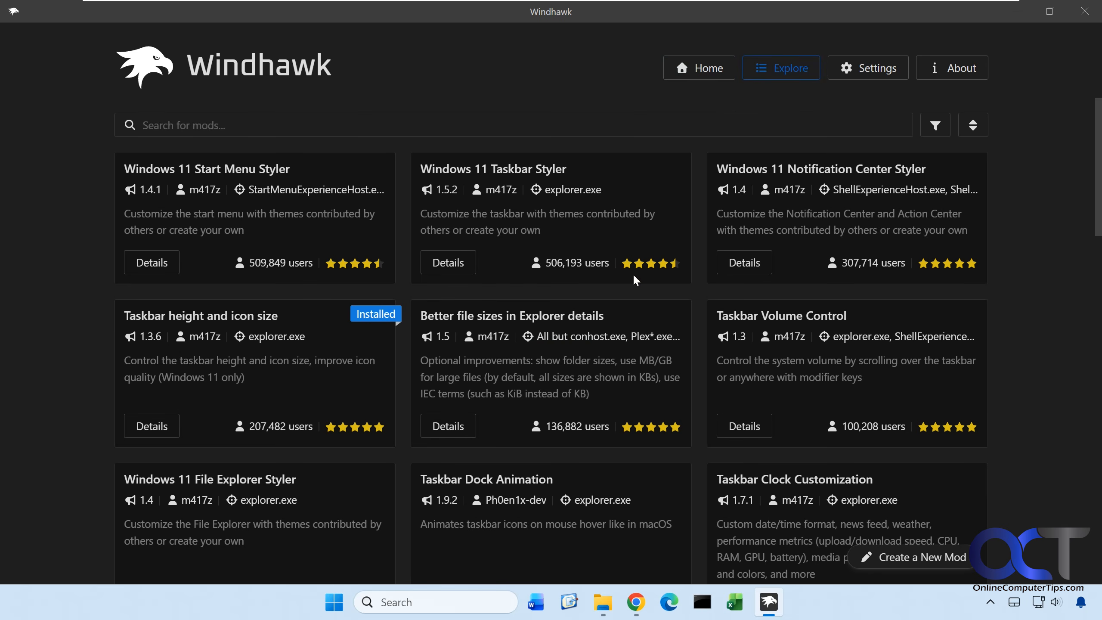
left_click(969, 129)
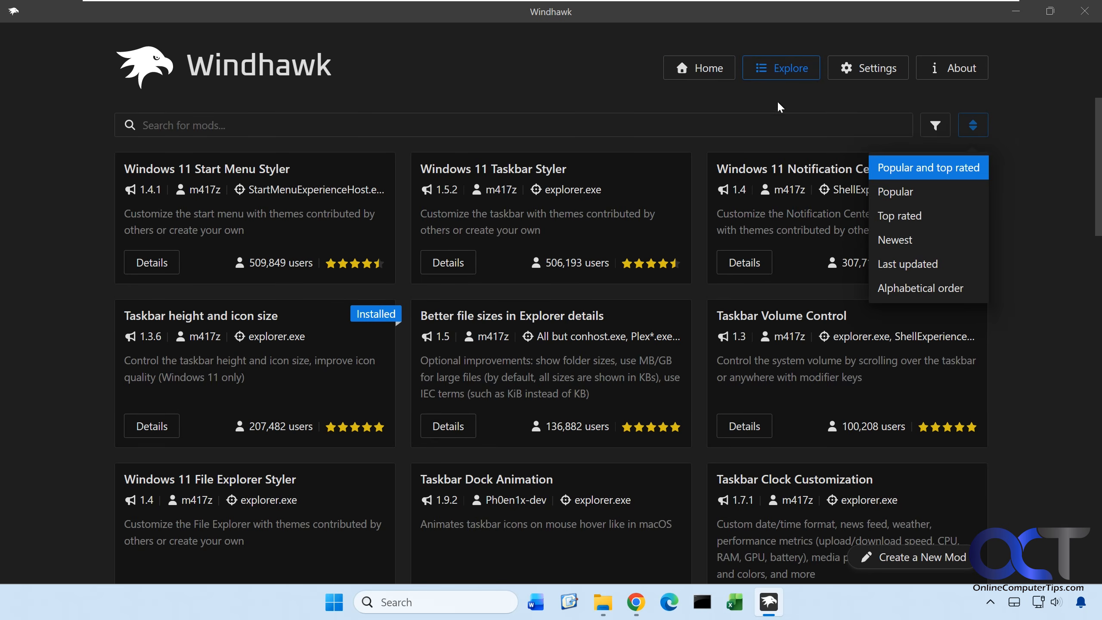
left_click(720, 77)
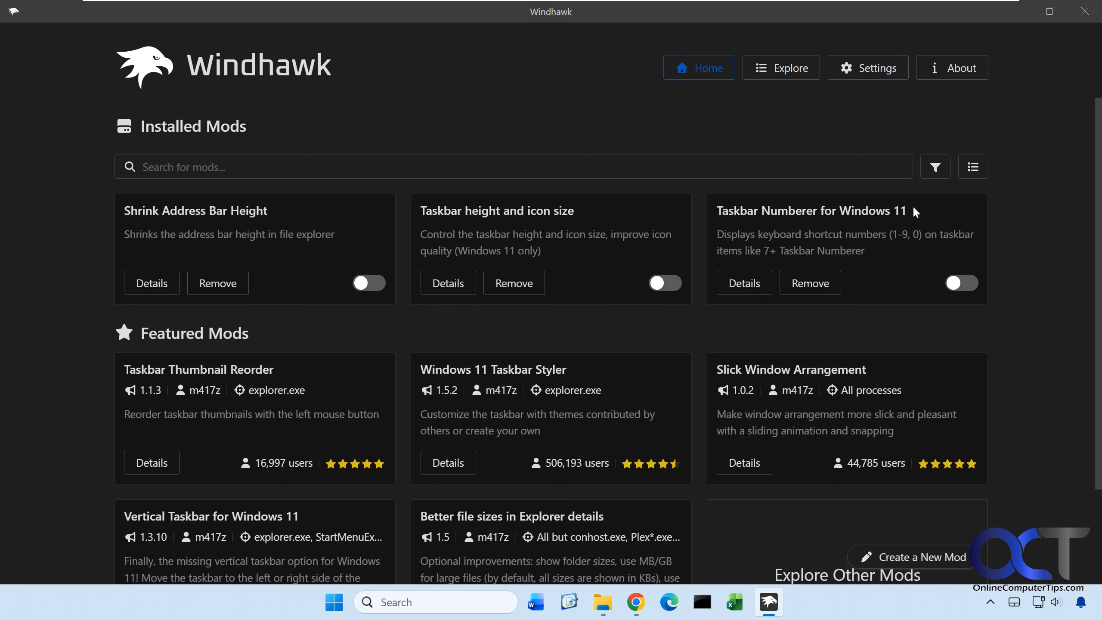
left_click_drag(909, 212, 712, 212)
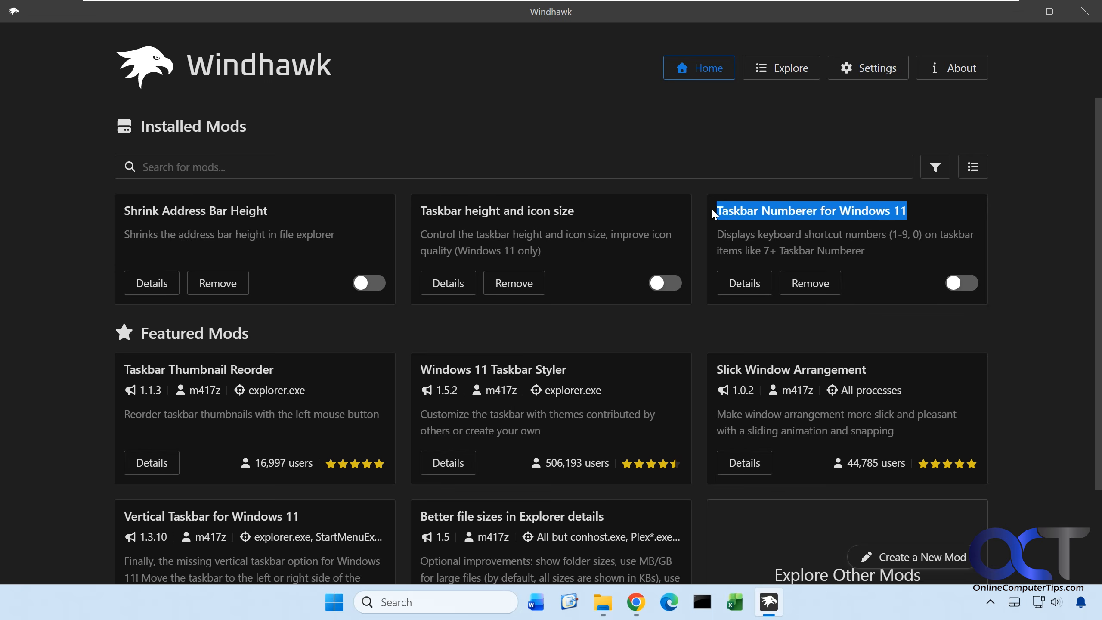
left_click(781, 69)
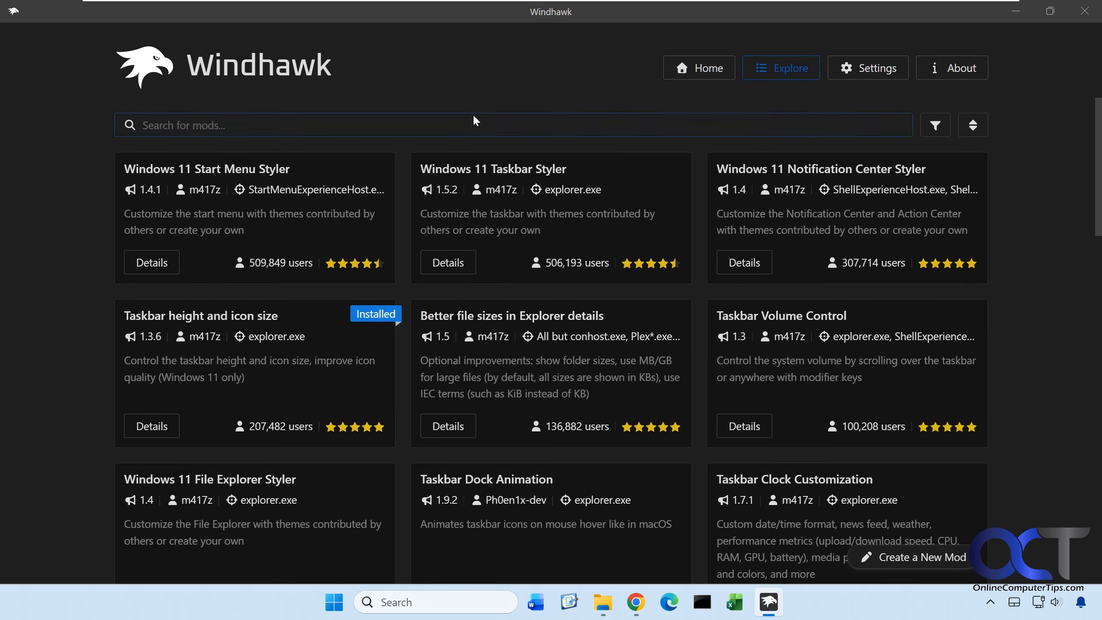
left_click(458, 262)
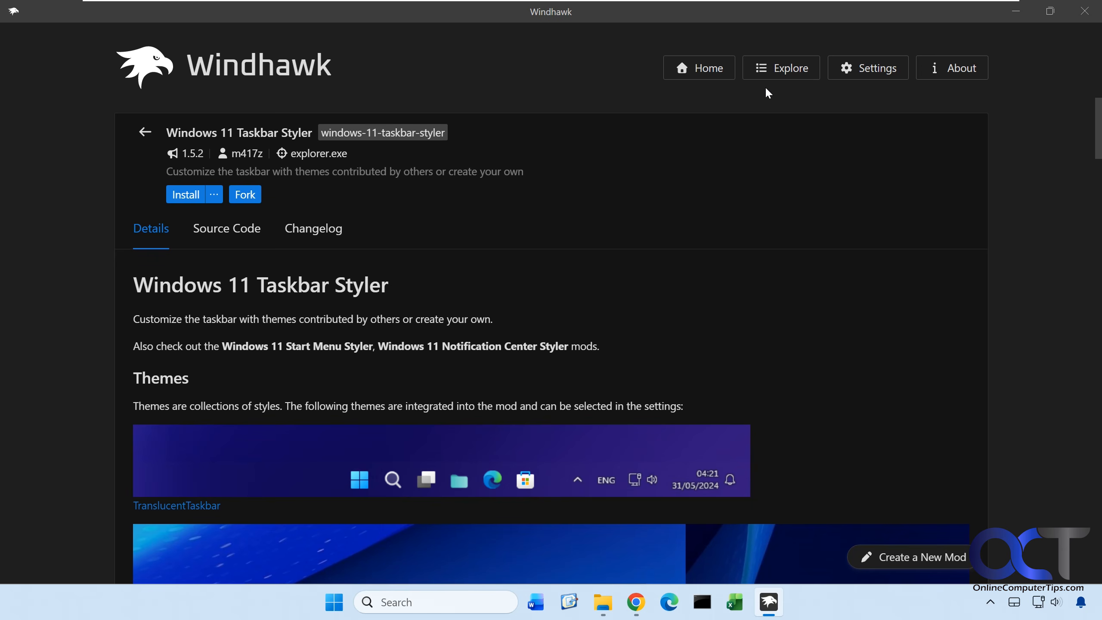
left_click(712, 72)
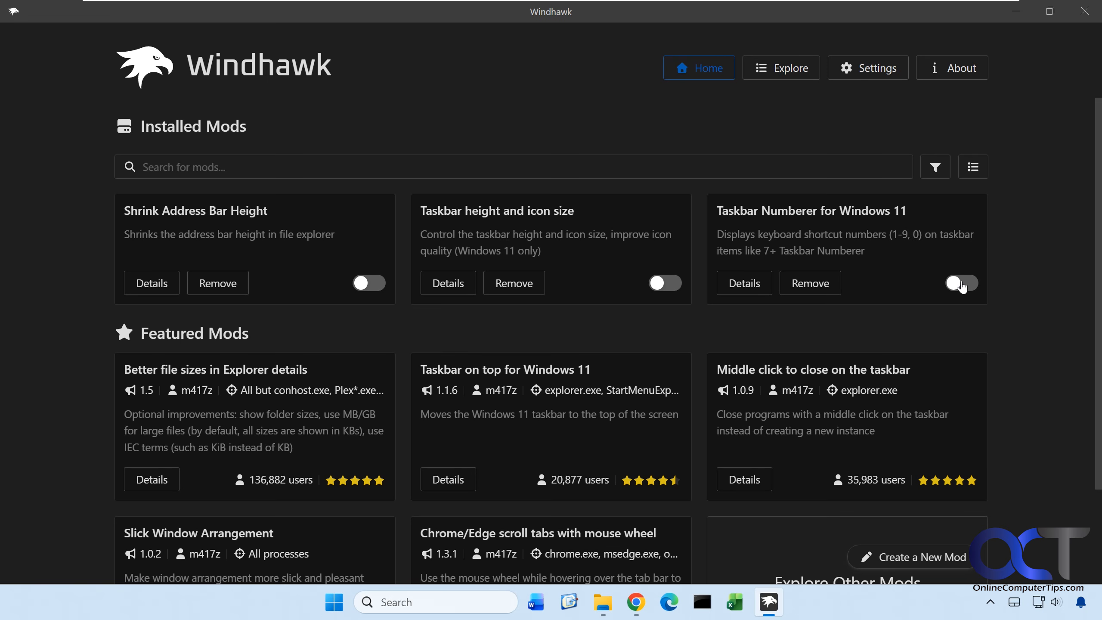
Enable the Taskbar Numberer for Windows 11 mod from its settings page, and briefly show File Explorer to check the taskbar.
left_click(751, 285)
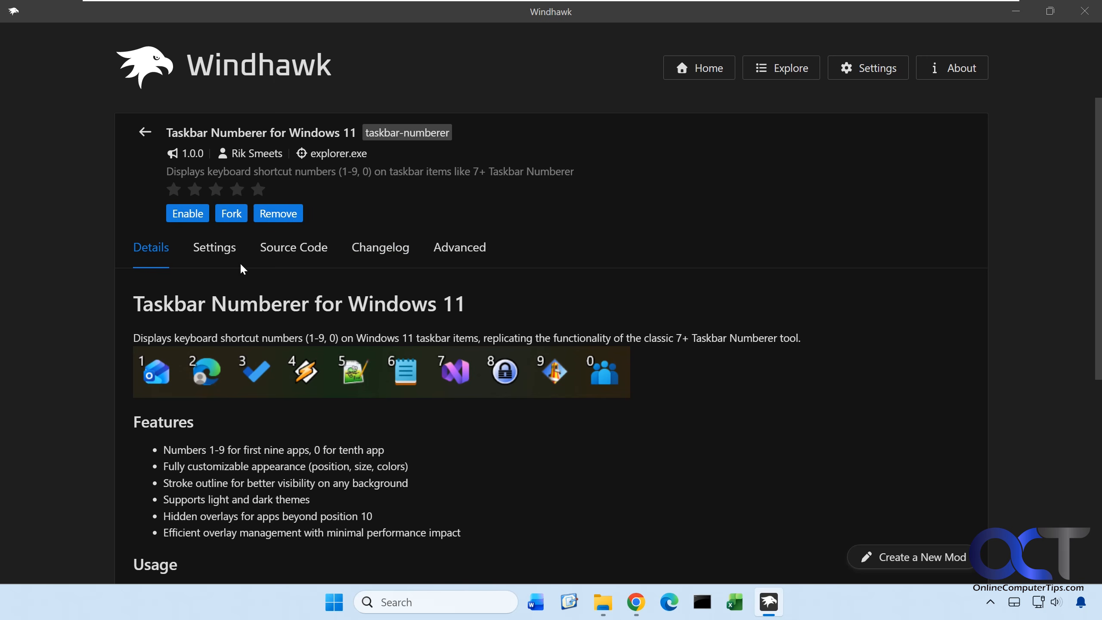
left_click(228, 256)
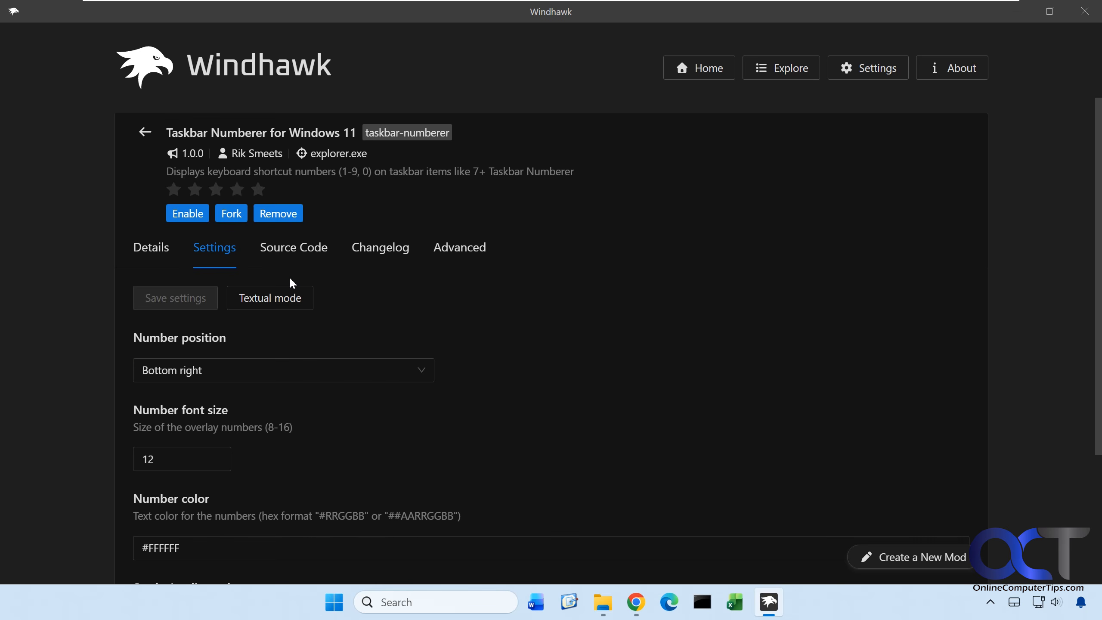
left_click(188, 213)
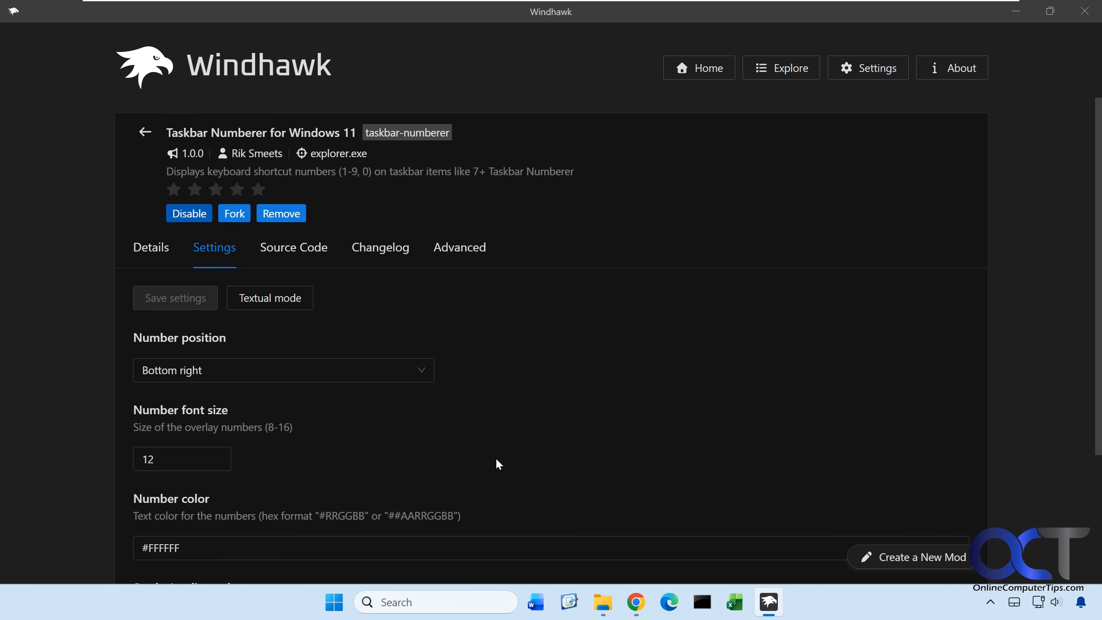
left_click(603, 602)
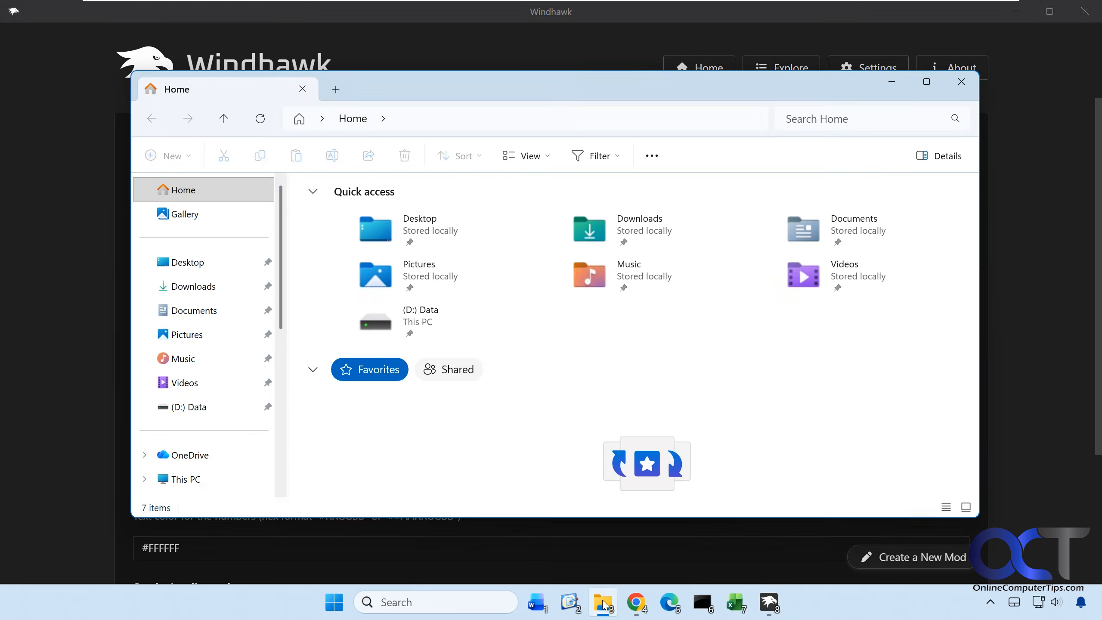
left_click(603, 603)
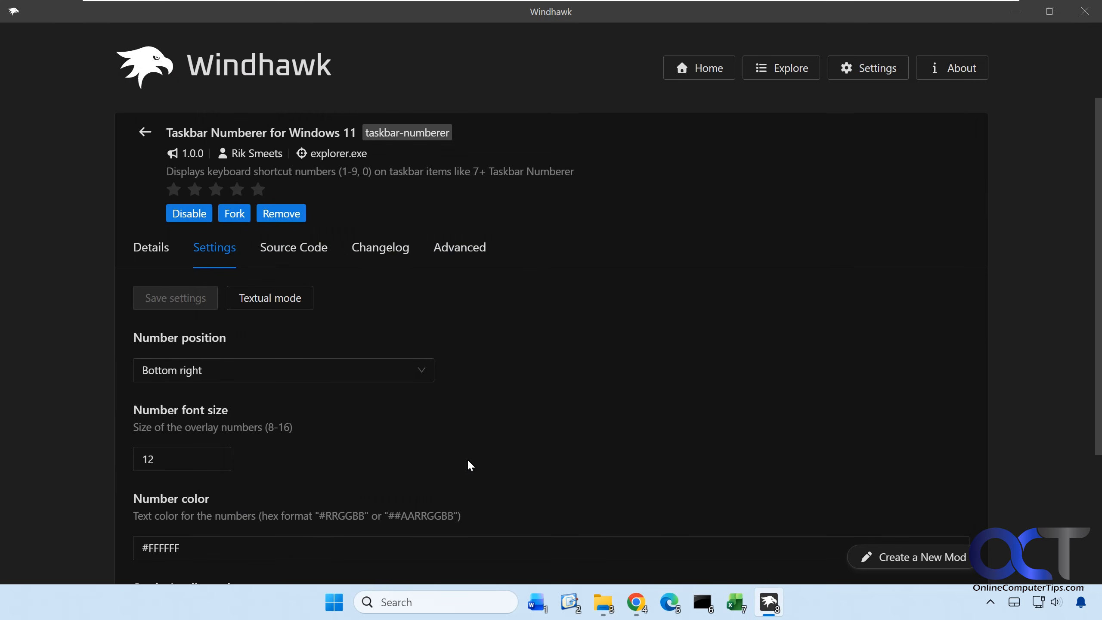
Set the mod's number position to Top left and save the settings.
left_click(420, 369)
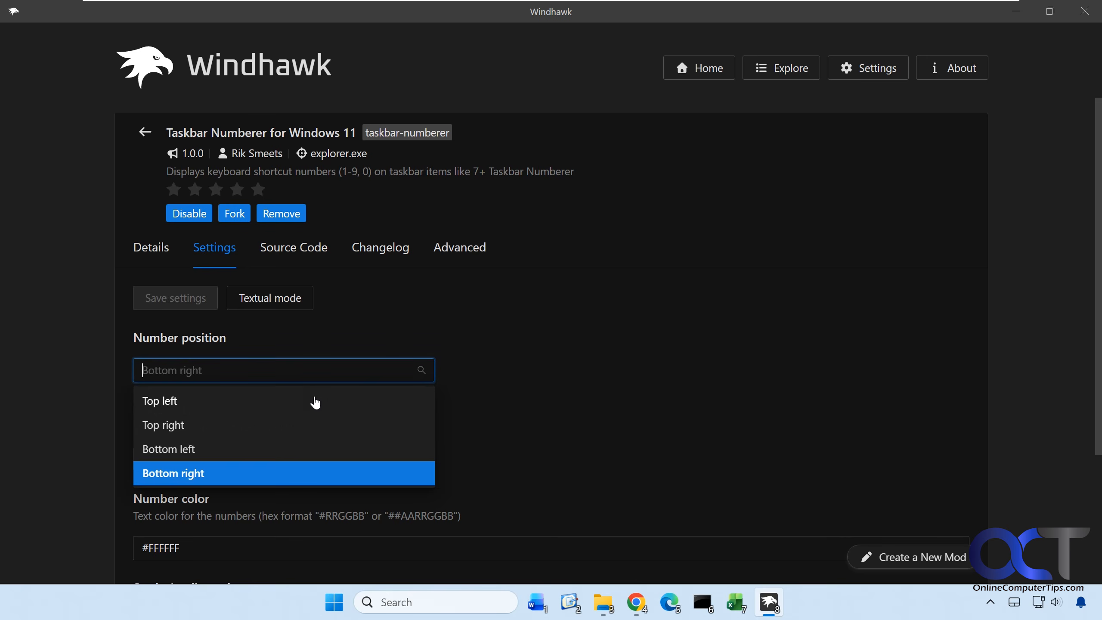
left_click(164, 400)
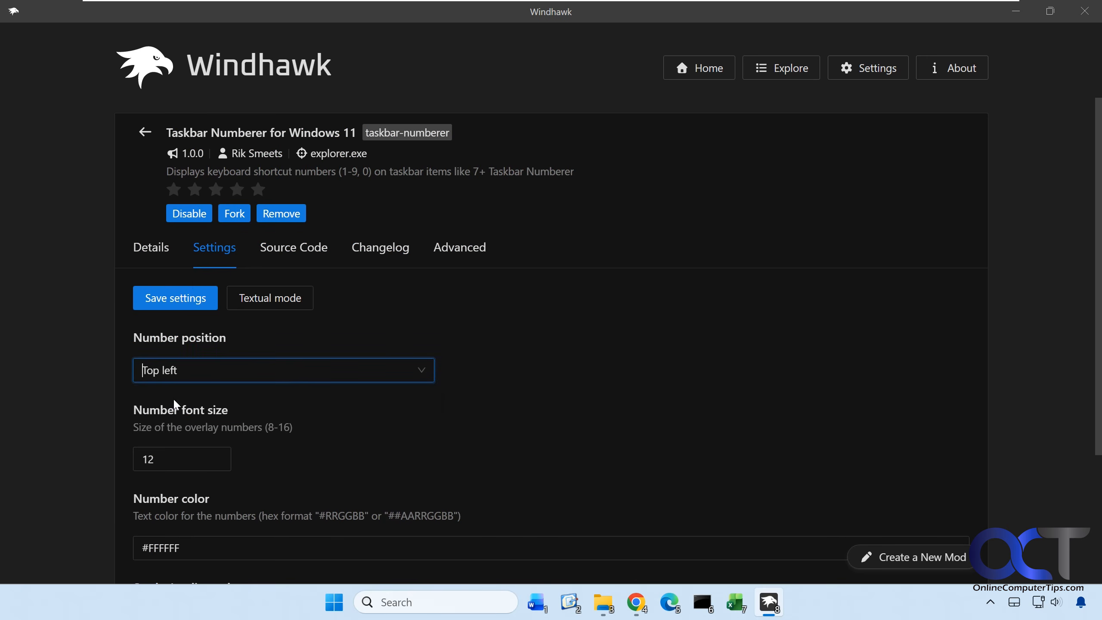
left_click(184, 304)
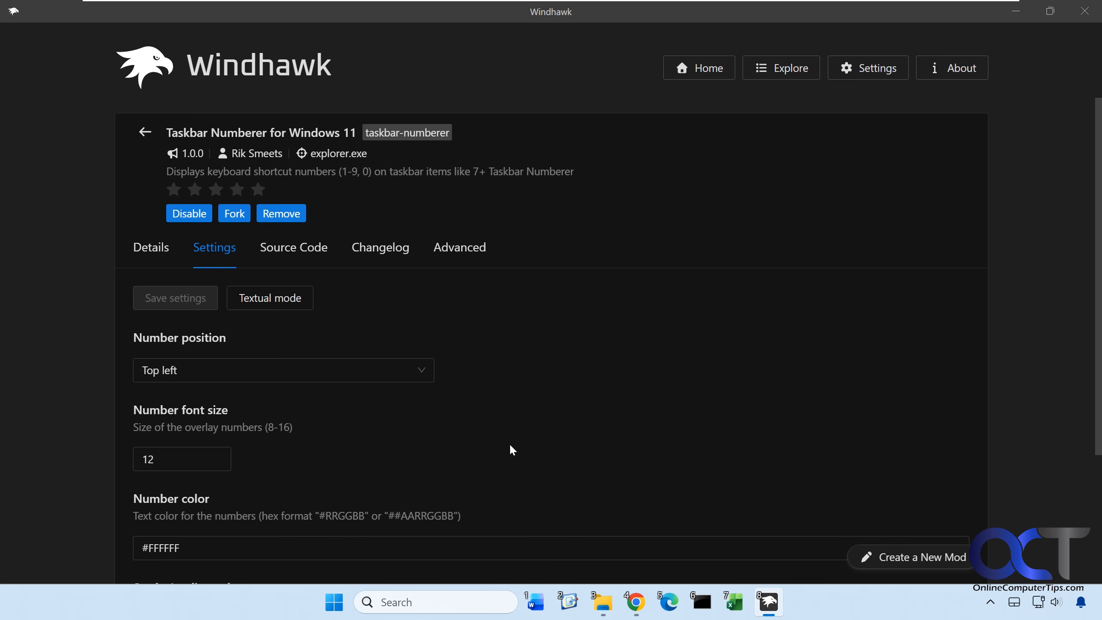
Try number font sizes of 5 and 25, saving the settings each time.
left_click_drag(168, 451, 133, 457)
type("5")
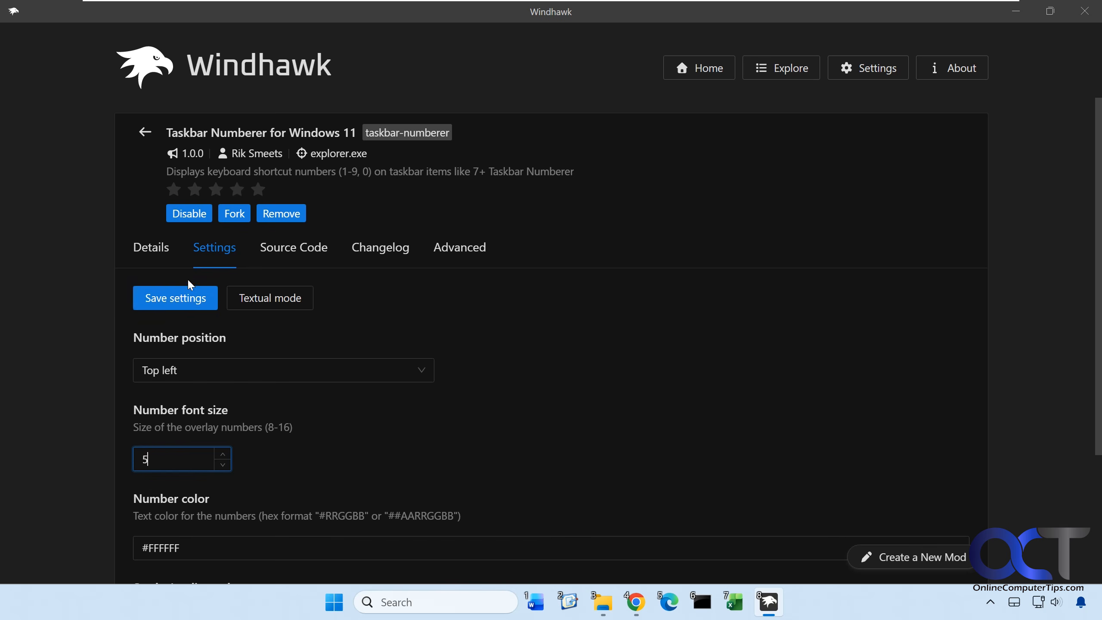
left_click(185, 297)
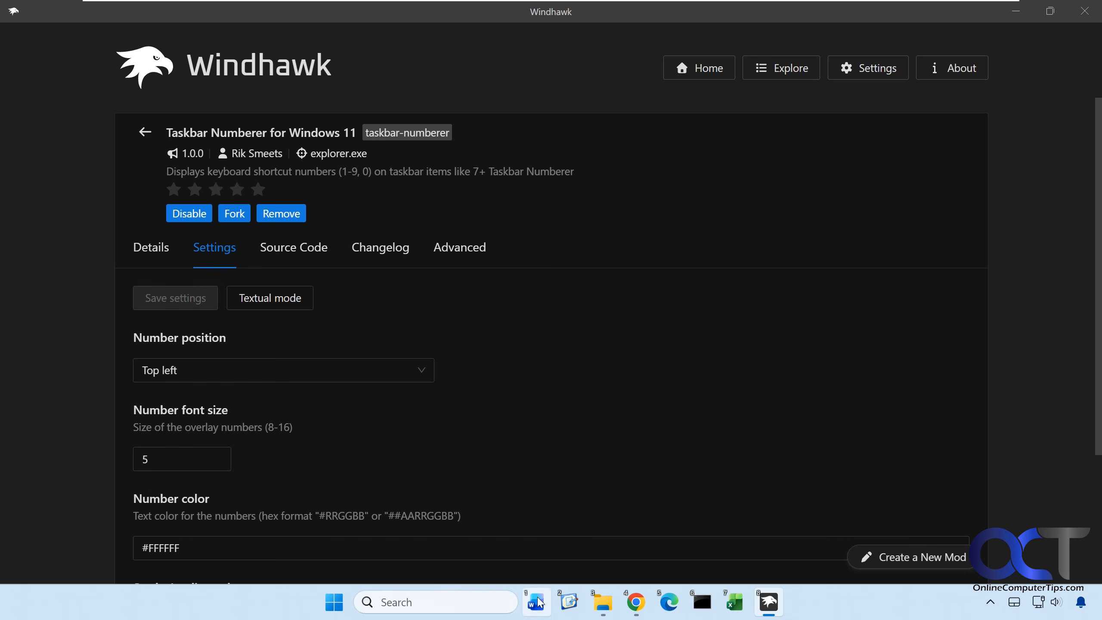
left_click_drag(173, 453, 131, 455)
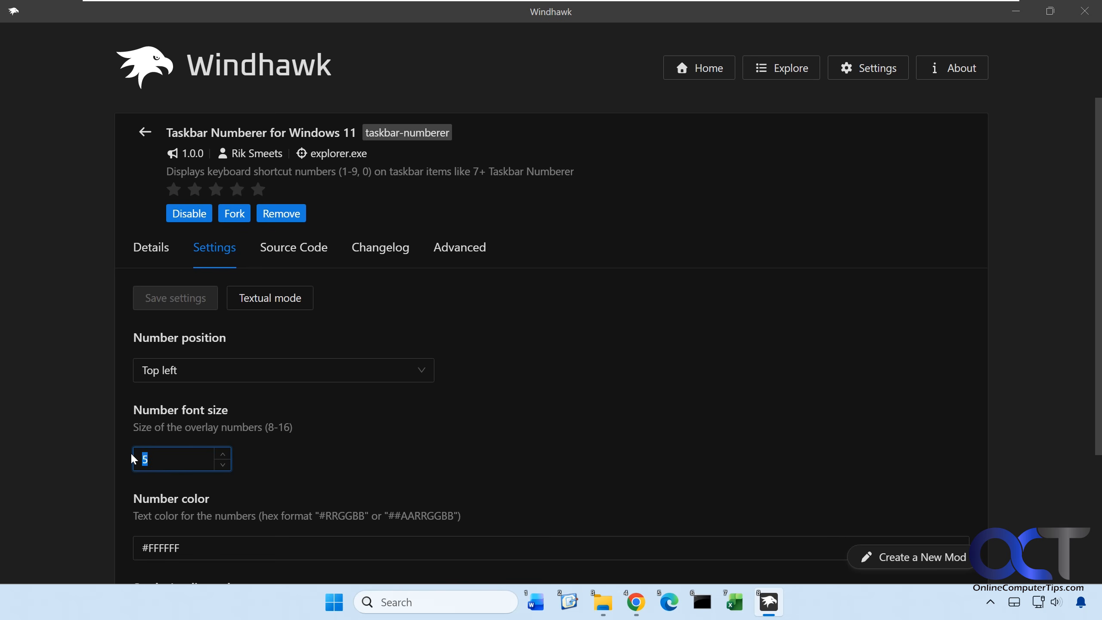
type("25")
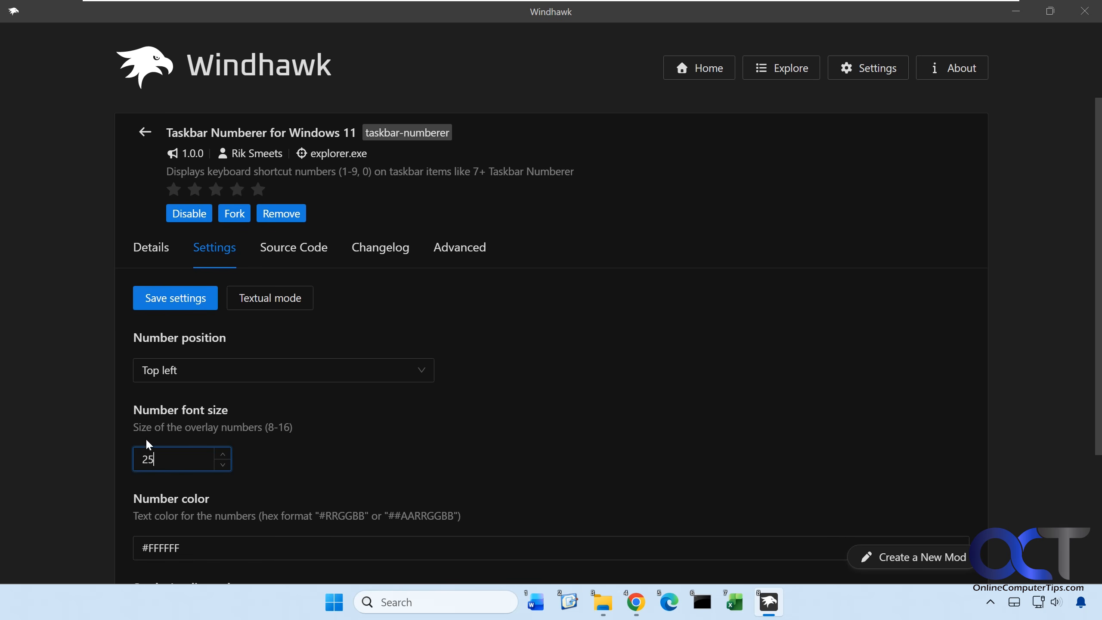
left_click(175, 304)
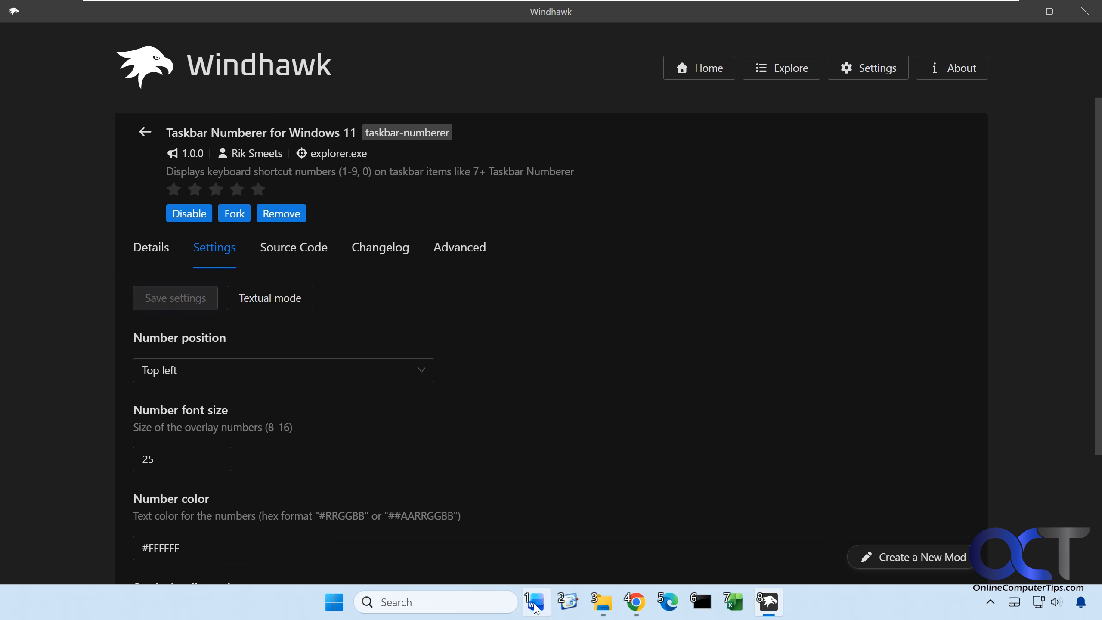
Set the number font size to 12, save, and review the remaining color and taskbar settings.
left_click_drag(179, 454, 126, 465)
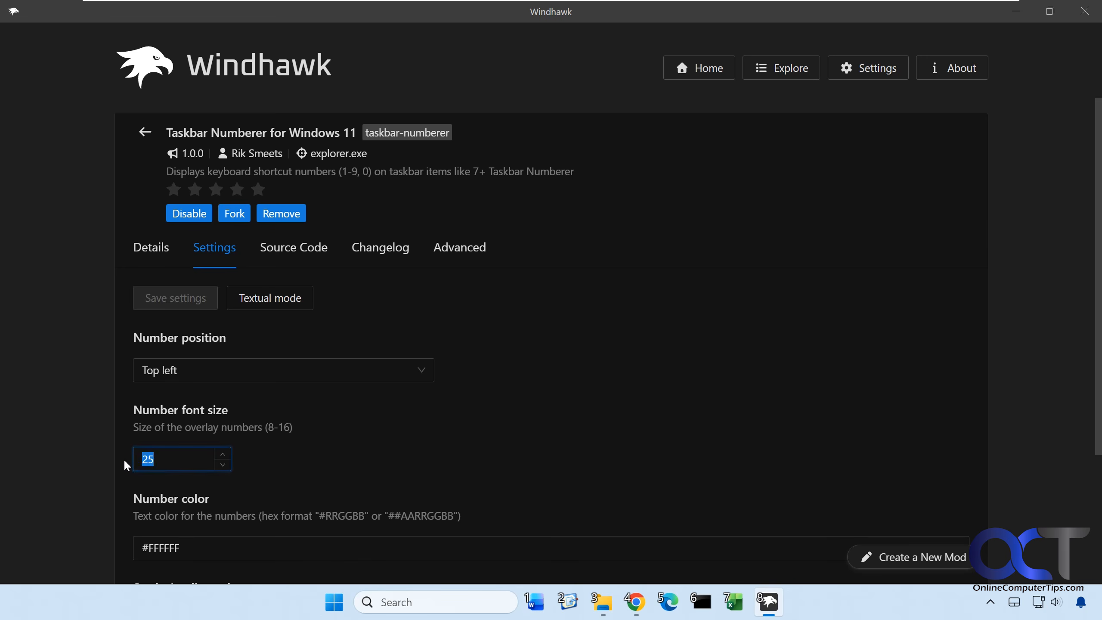
type("12")
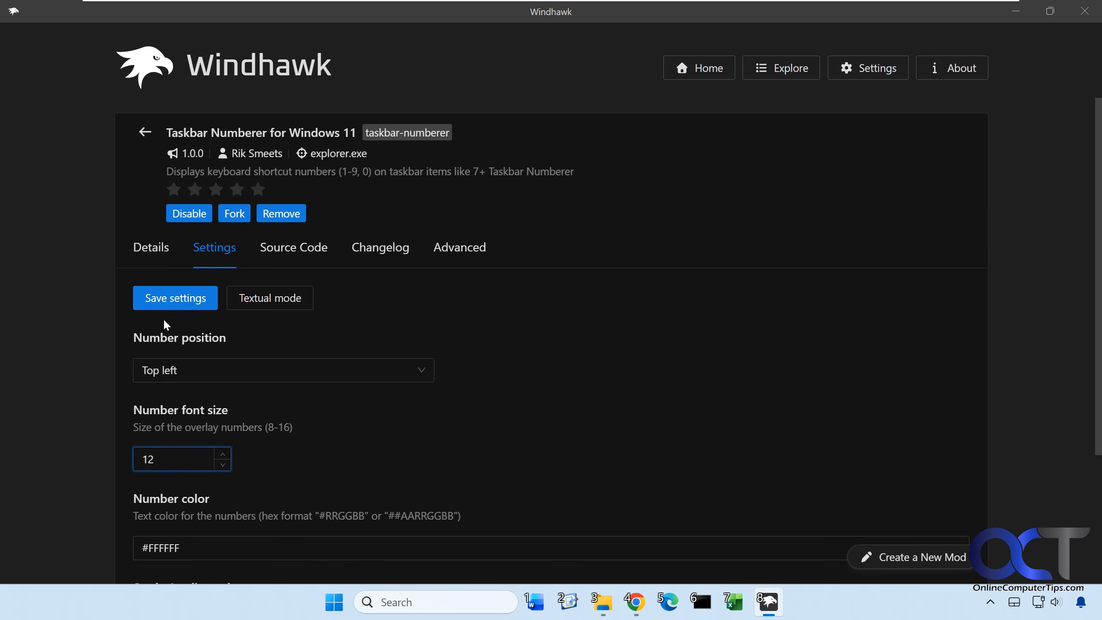
left_click(175, 300)
scroll(238, 434, "down", 2)
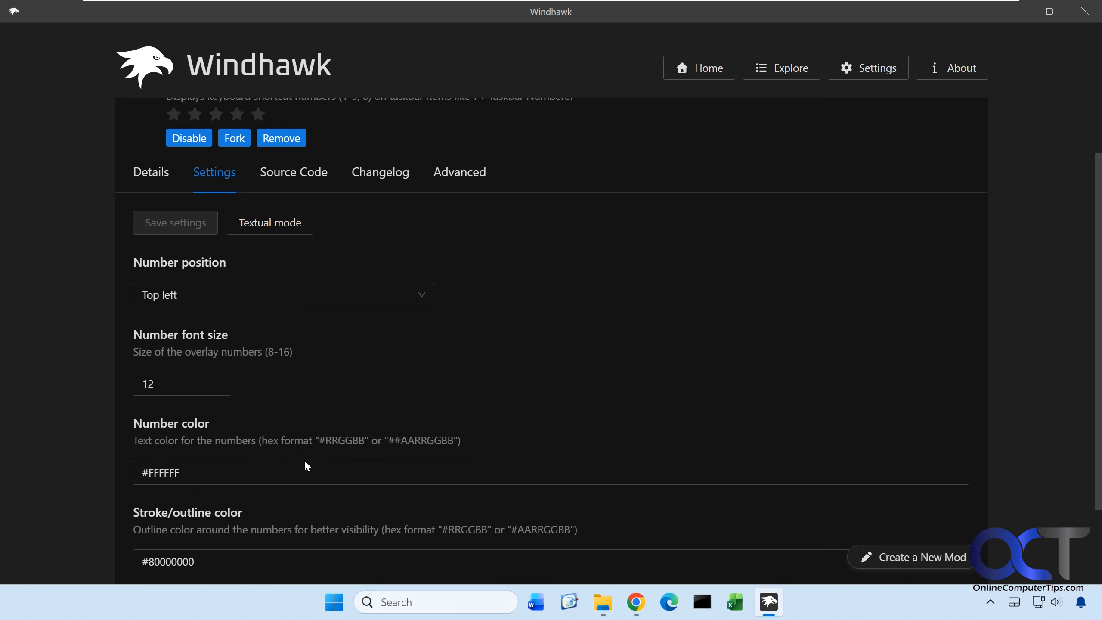
scroll(308, 465, "down", 3)
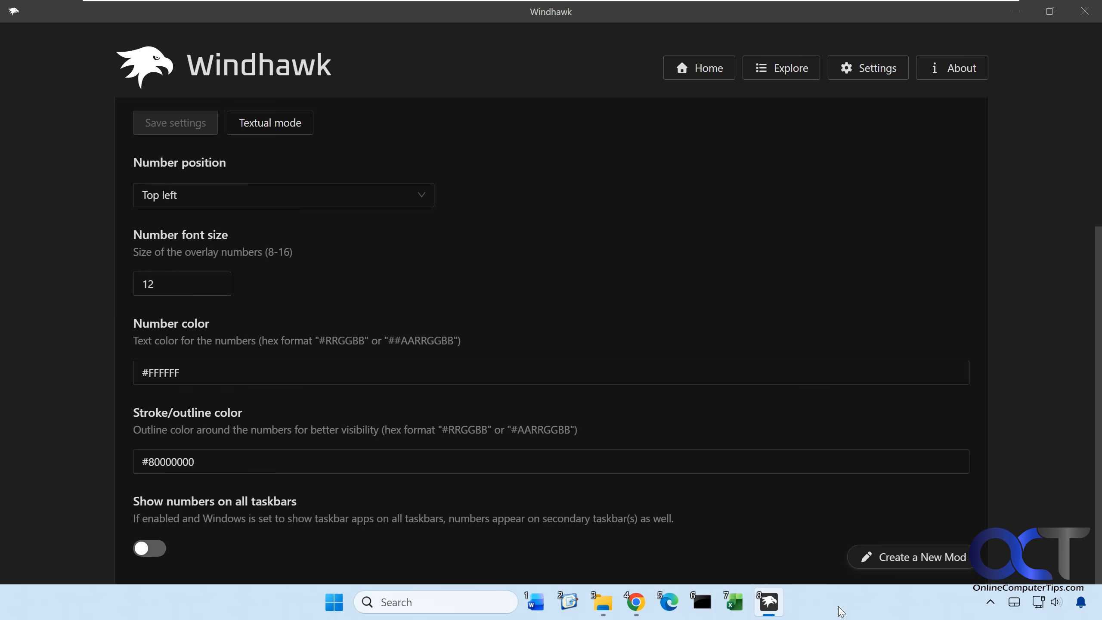
Pin PowerPoint to the taskbar from Start and launch Microsoft Store, leaving it open behind Windhawk.
left_click(335, 603)
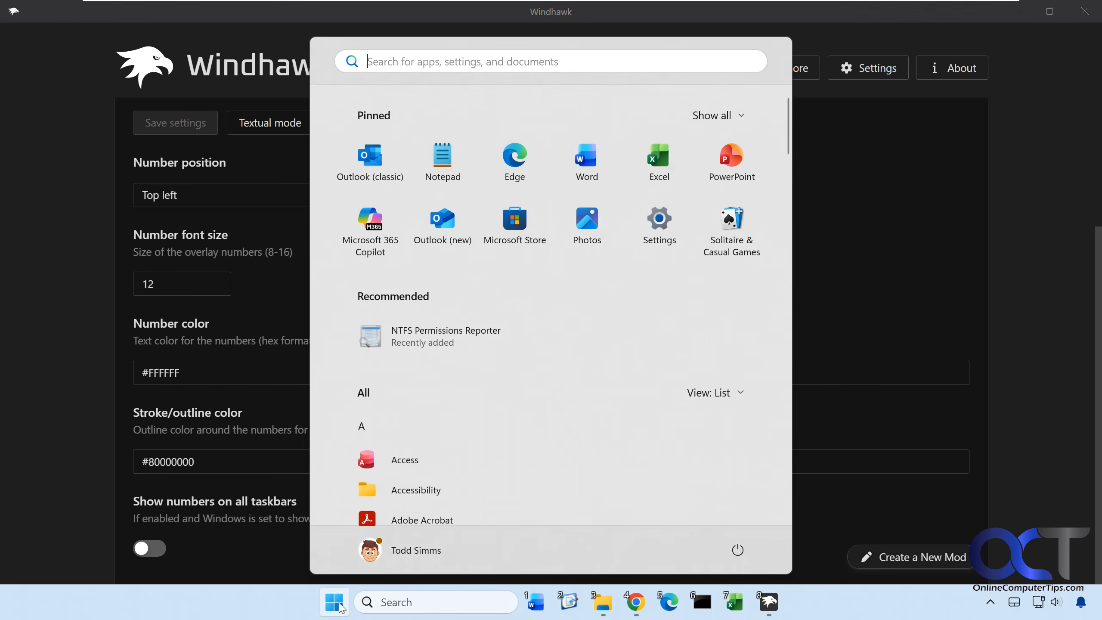
right_click(714, 186)
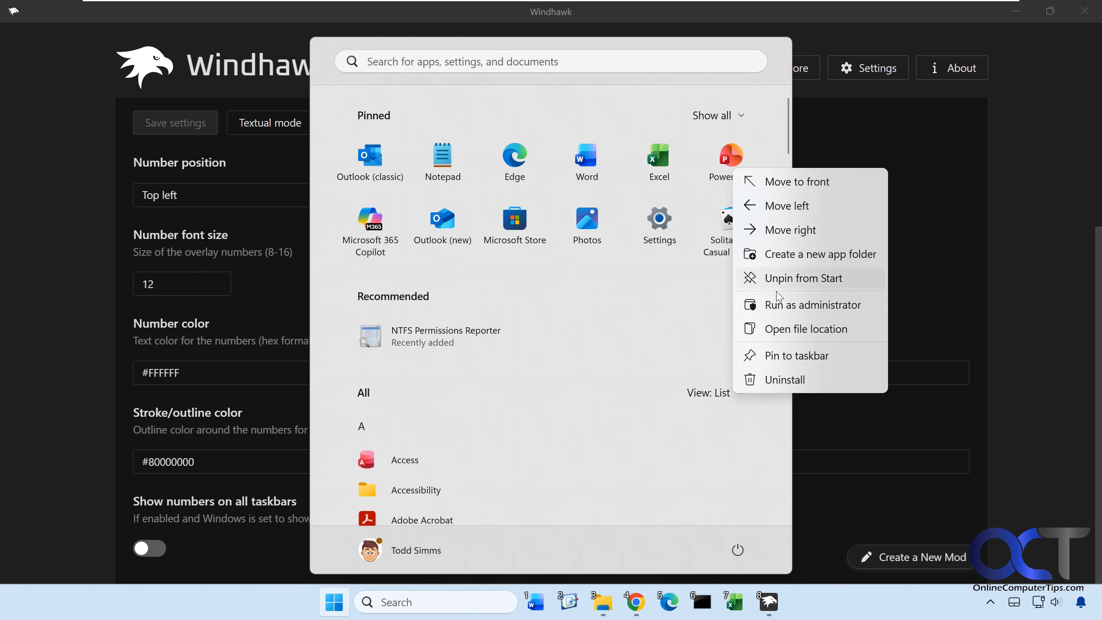
left_click(773, 356)
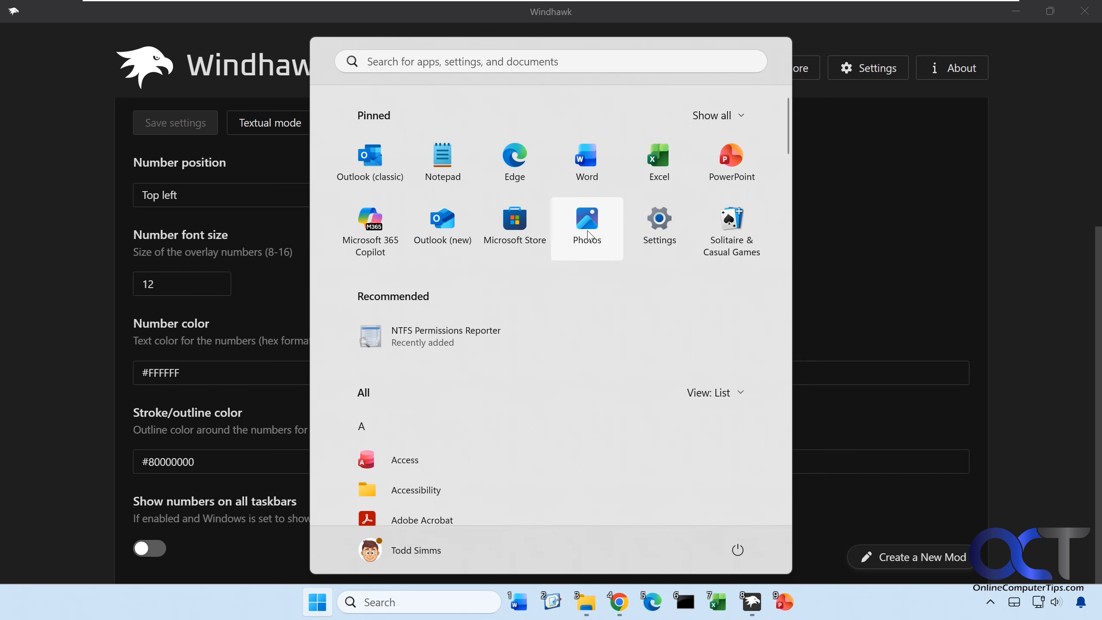
left_click(518, 240)
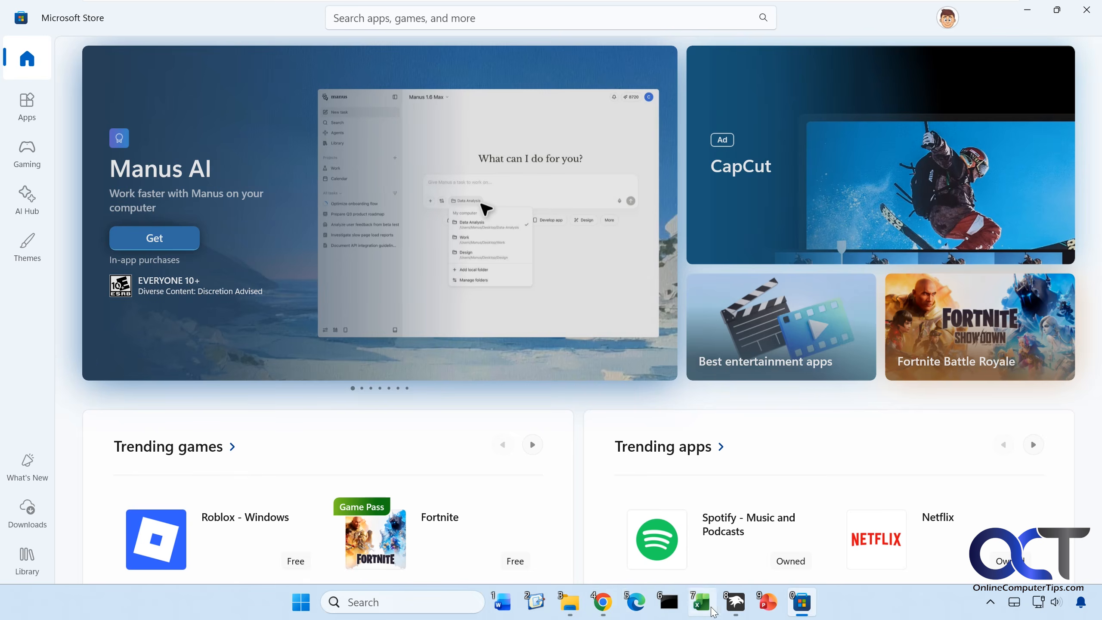
left_click(736, 603)
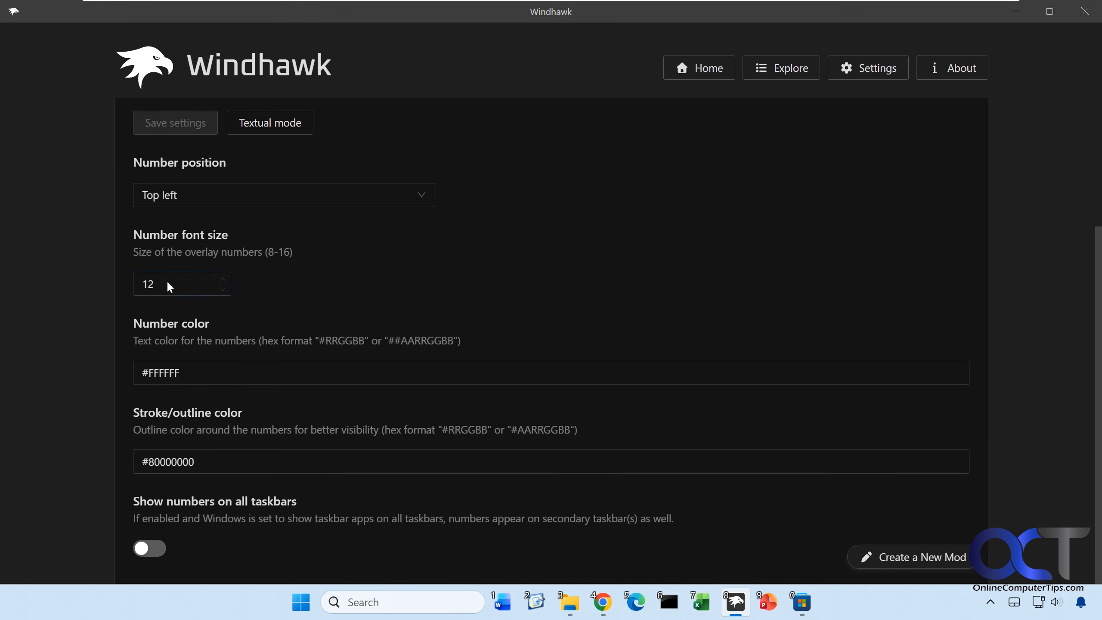
Try a number font size of 5 with the settings saved, then restore the size to 12 and save.
type("5")
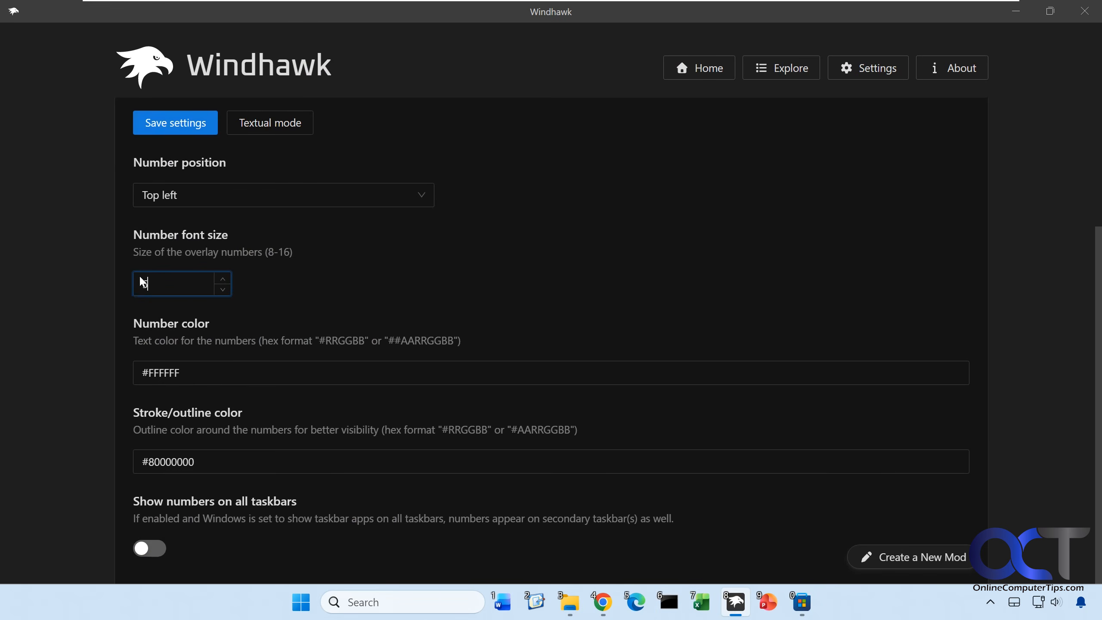
left_click(182, 126)
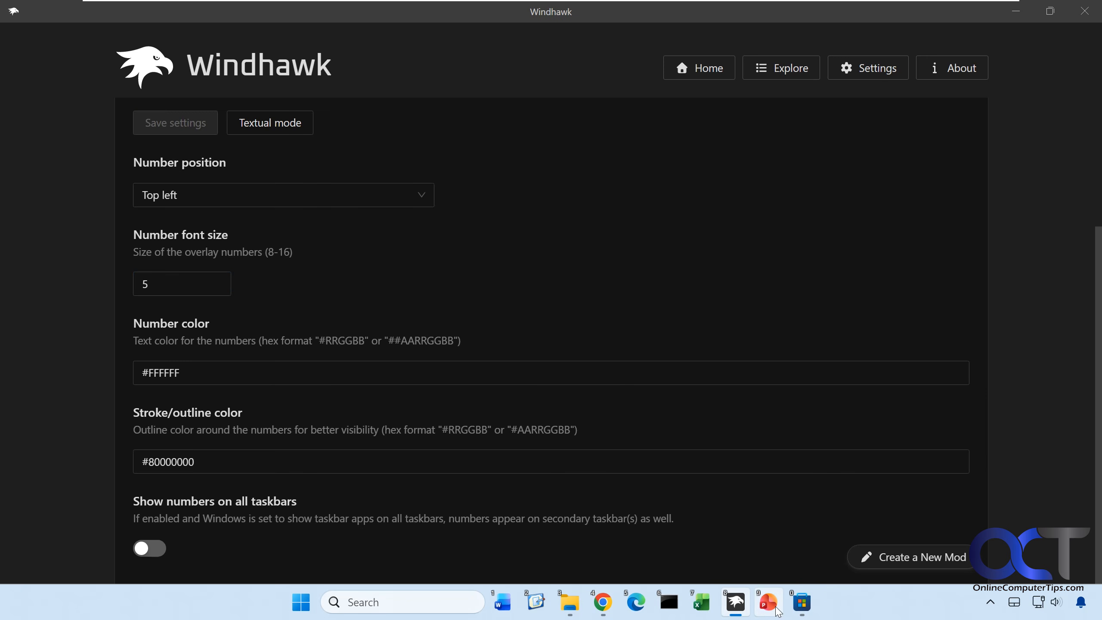
left_click_drag(168, 281, 120, 282)
type("12")
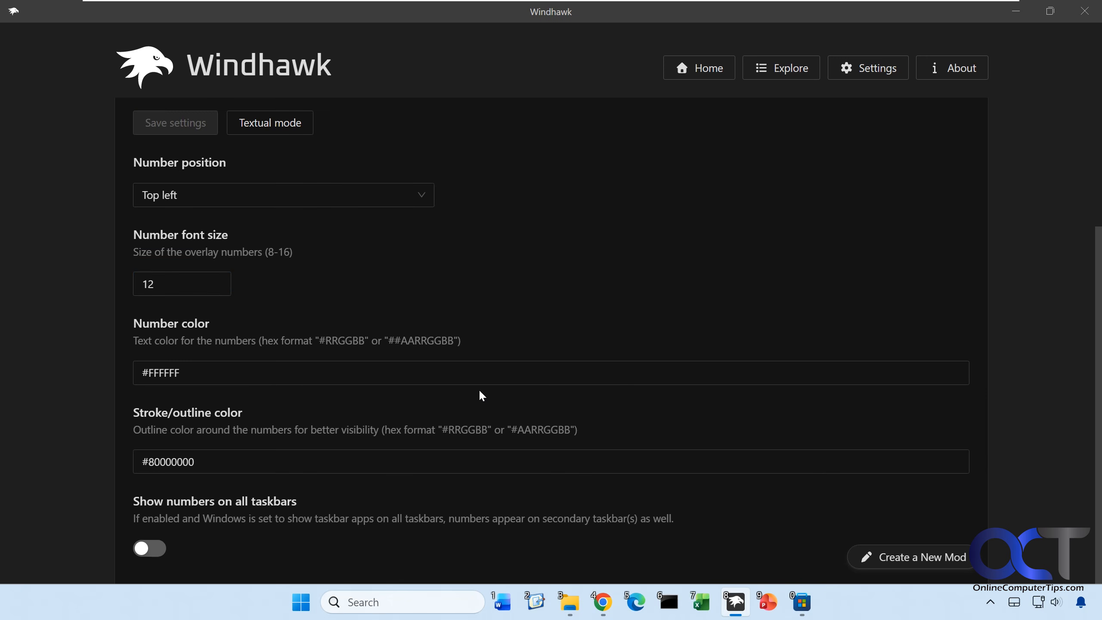
Launch Notepad from Start and unpin PowerPoint from the taskbar.
left_click(300, 602)
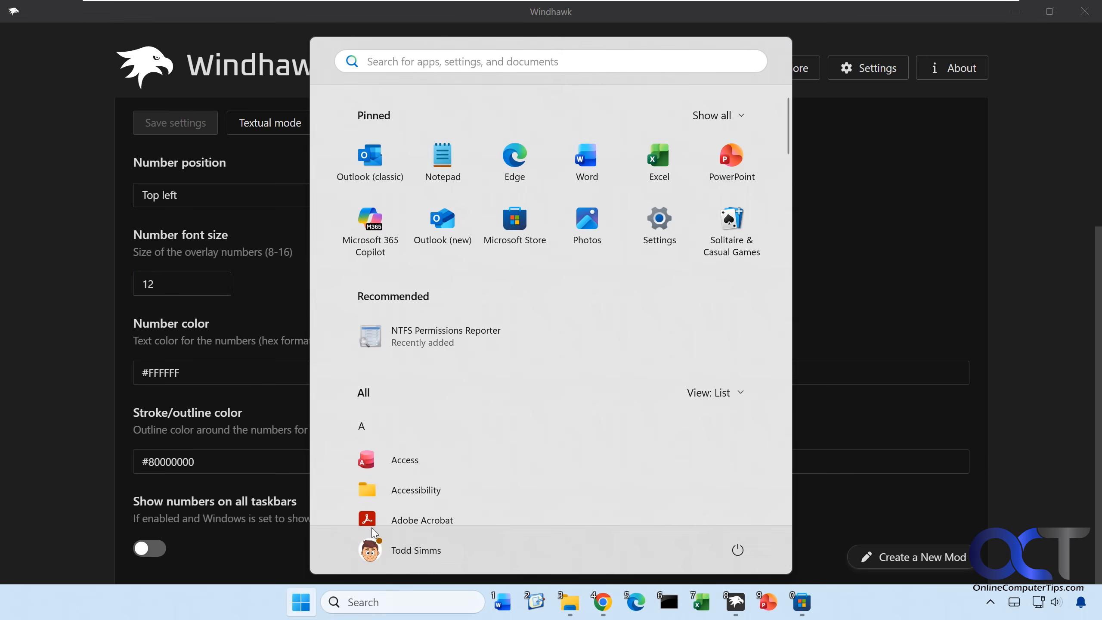
left_click(443, 167)
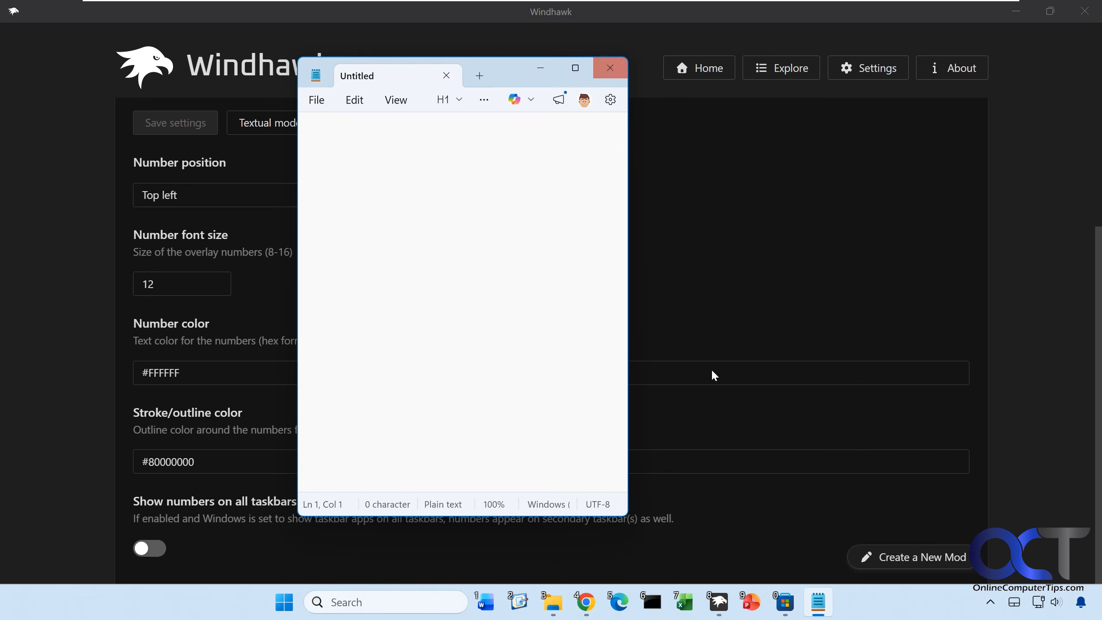
right_click(751, 603)
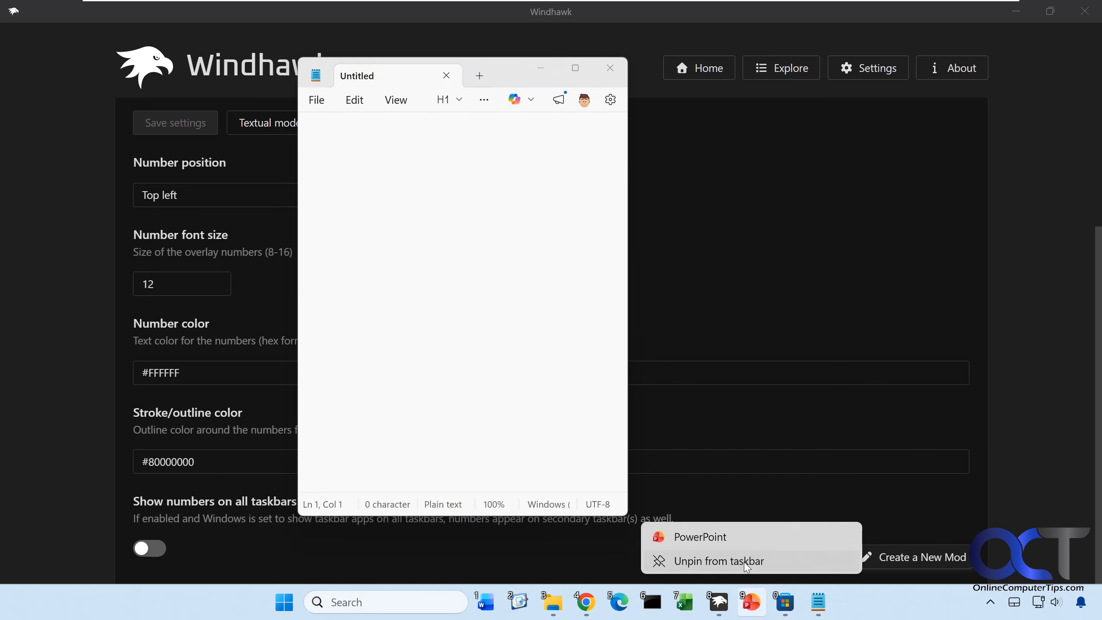
left_click(744, 561)
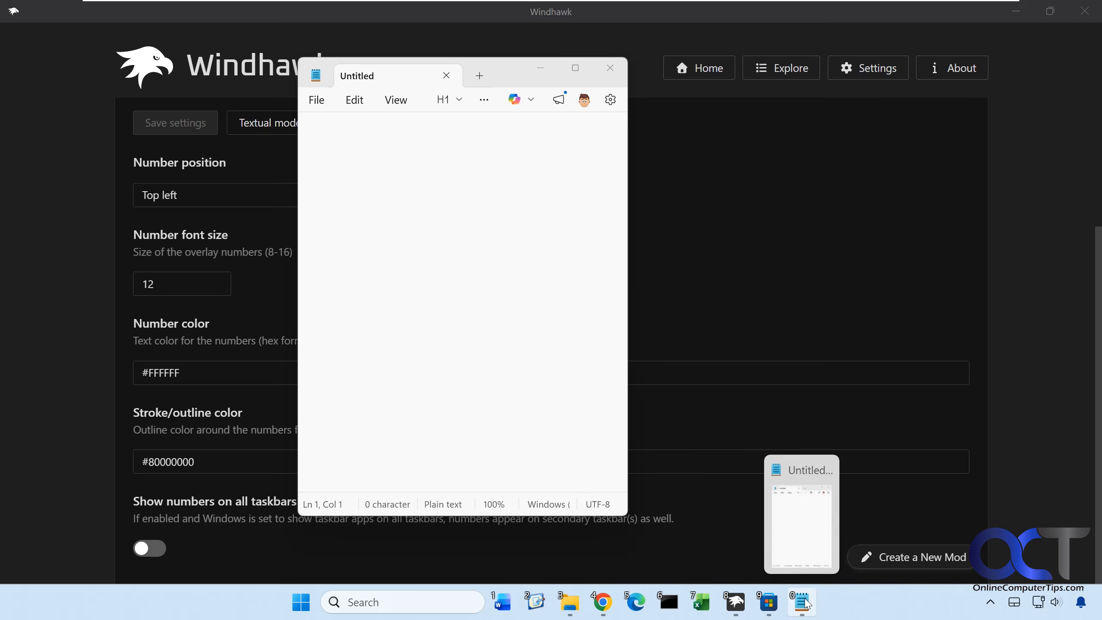
Return to Windhawk and view the catalogue of mods available to install.
left_click(107, 402)
scroll(533, 355, "up", 4)
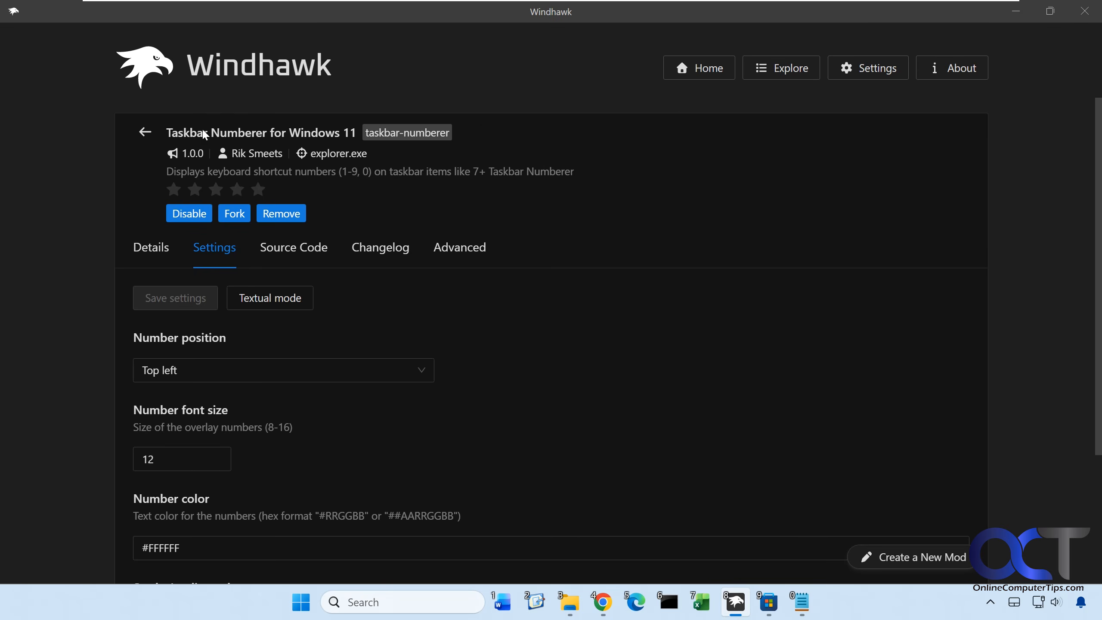
left_click(770, 76)
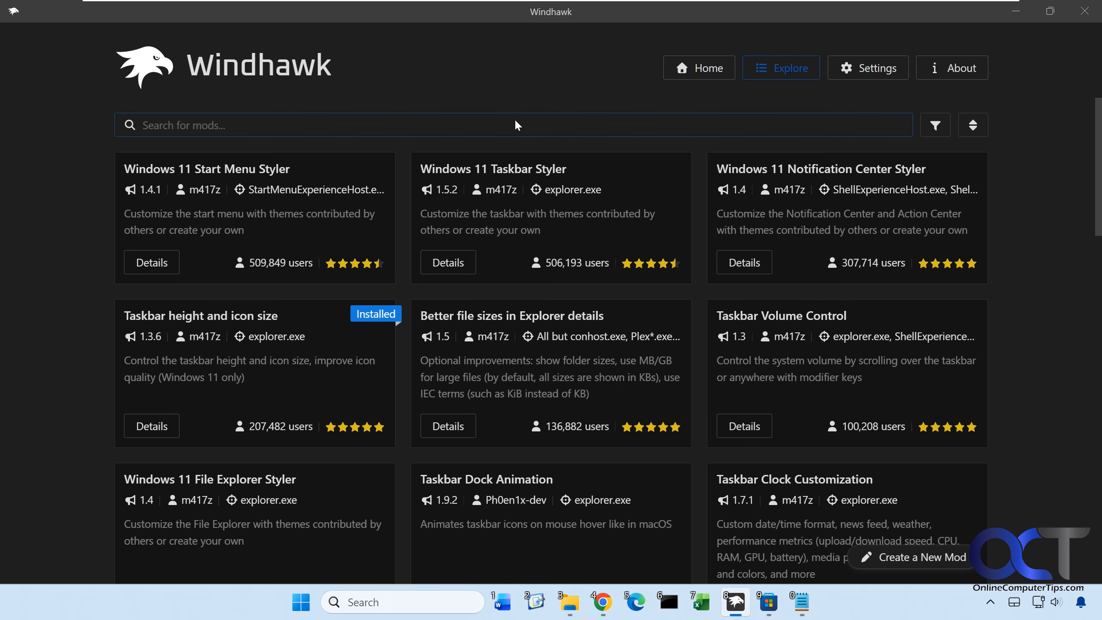
Disable the installed Taskbar Numberer for Windows 11 mod and check the hidden system tray icons for Windhawk.
left_click(704, 70)
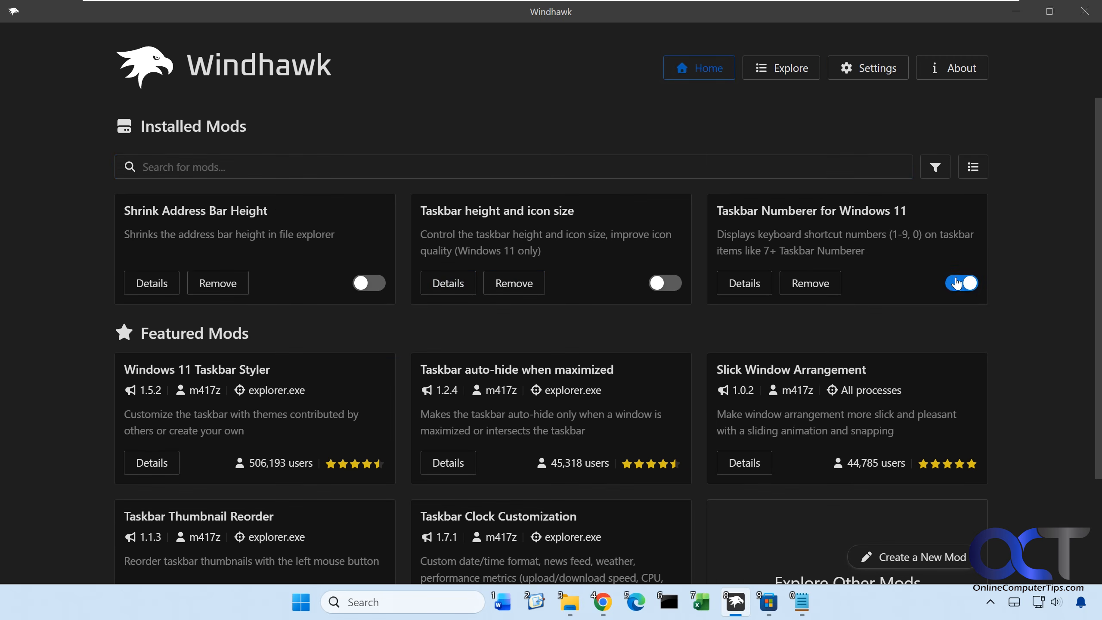
left_click(956, 284)
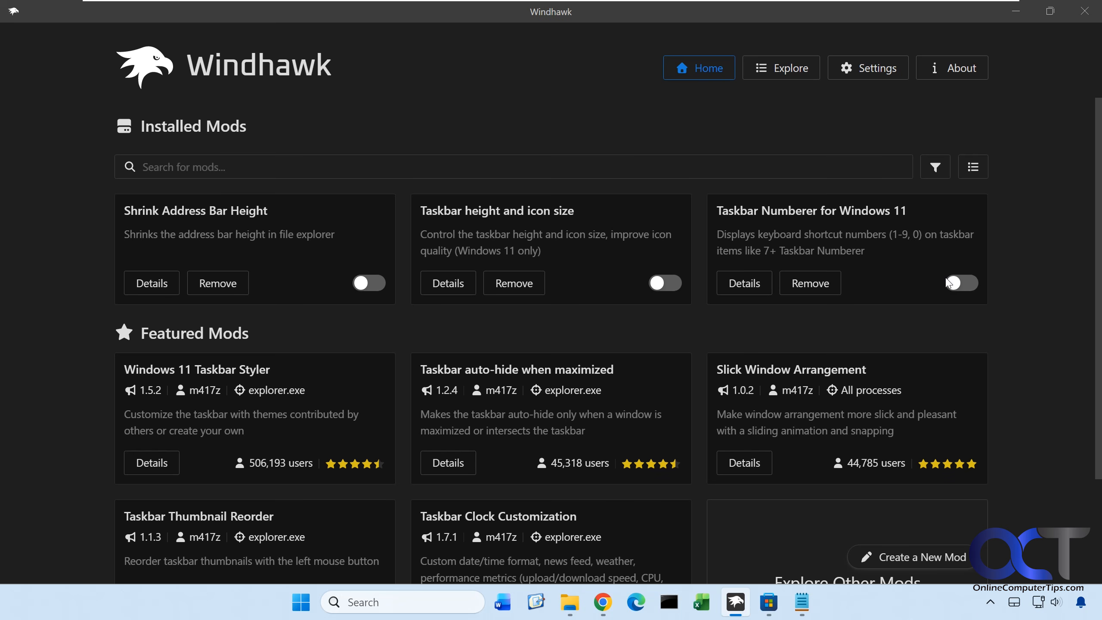
left_click(991, 603)
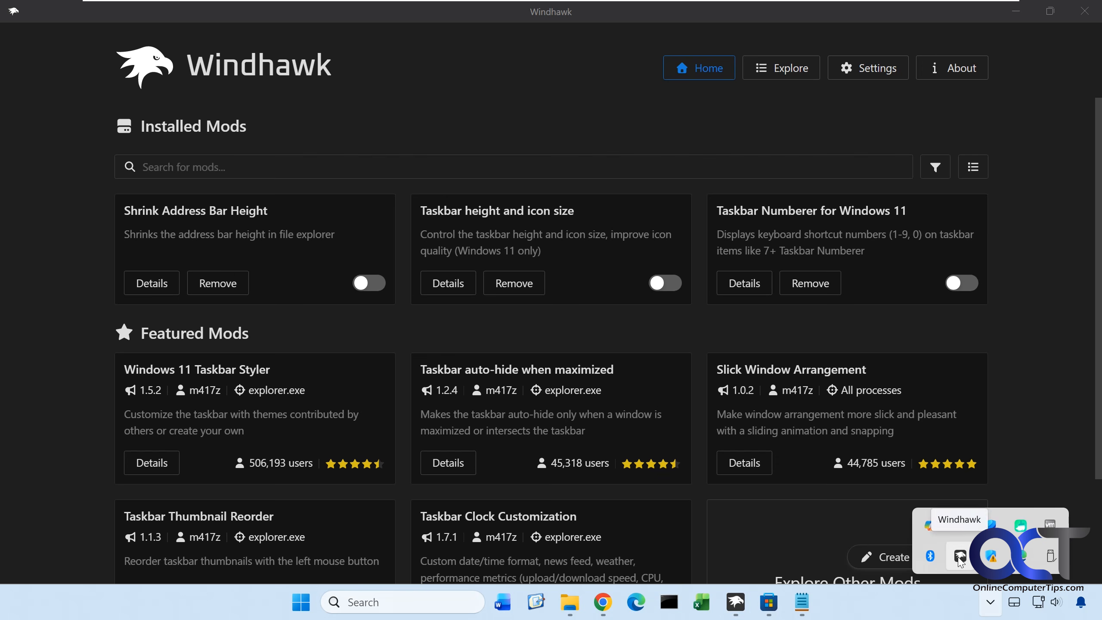
left_click(877, 607)
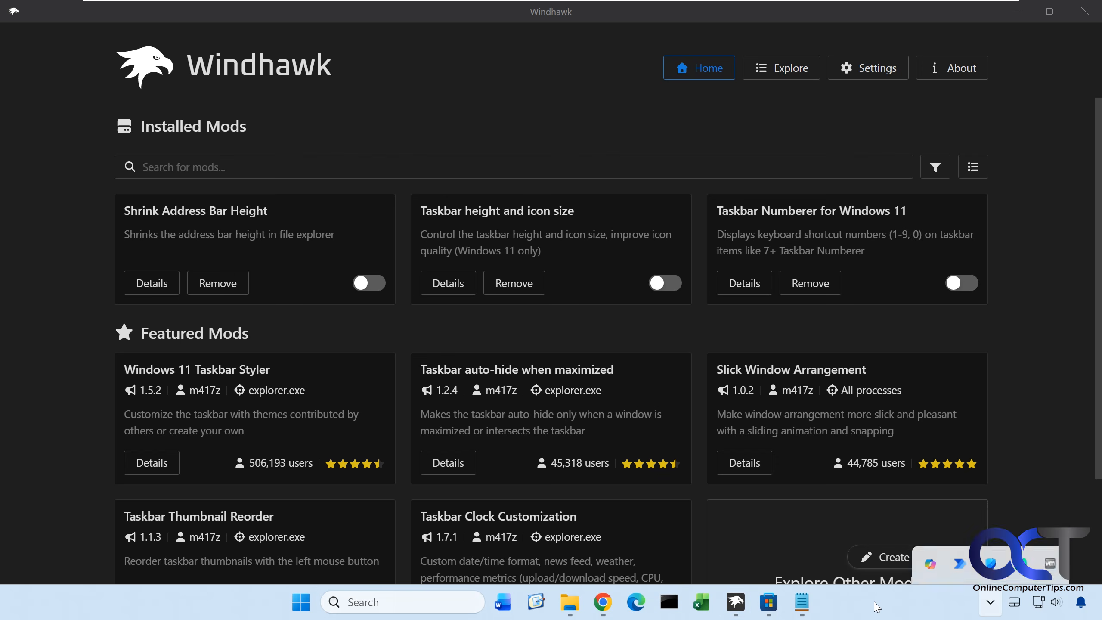